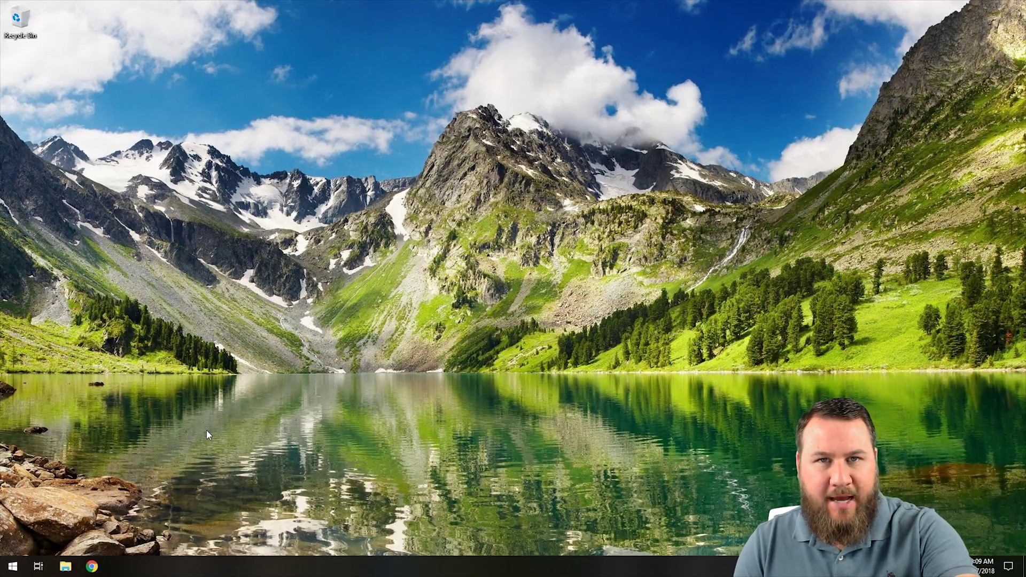
Launch Microsoft Edge from the Start menu by searching for 'Edge'
{"action": "key", "text": "super"}
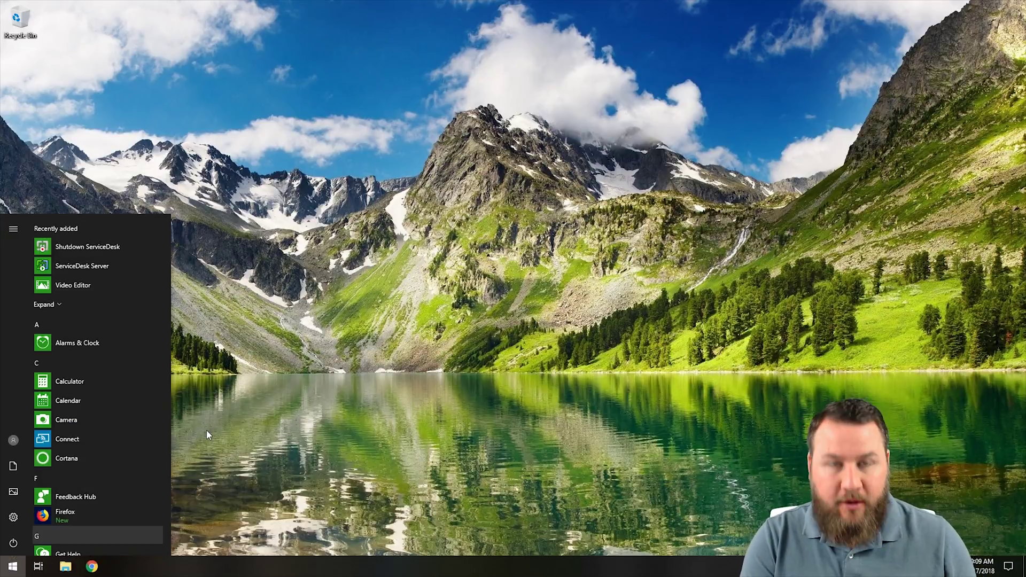
{"action": "type", "text": "Edg"}
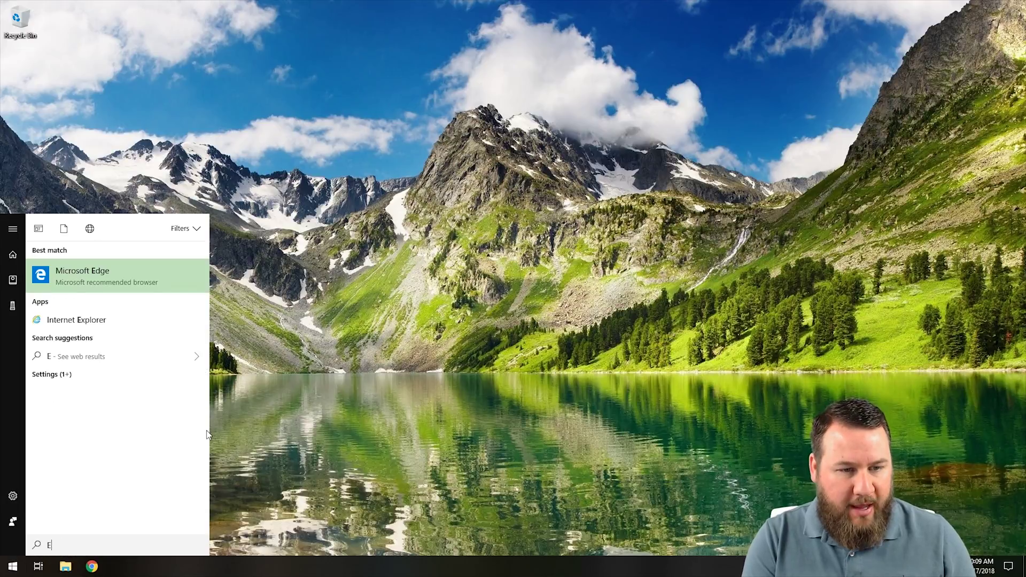
{"action": "type", "text": "e"}
{"action": "key", "text": "Return"}
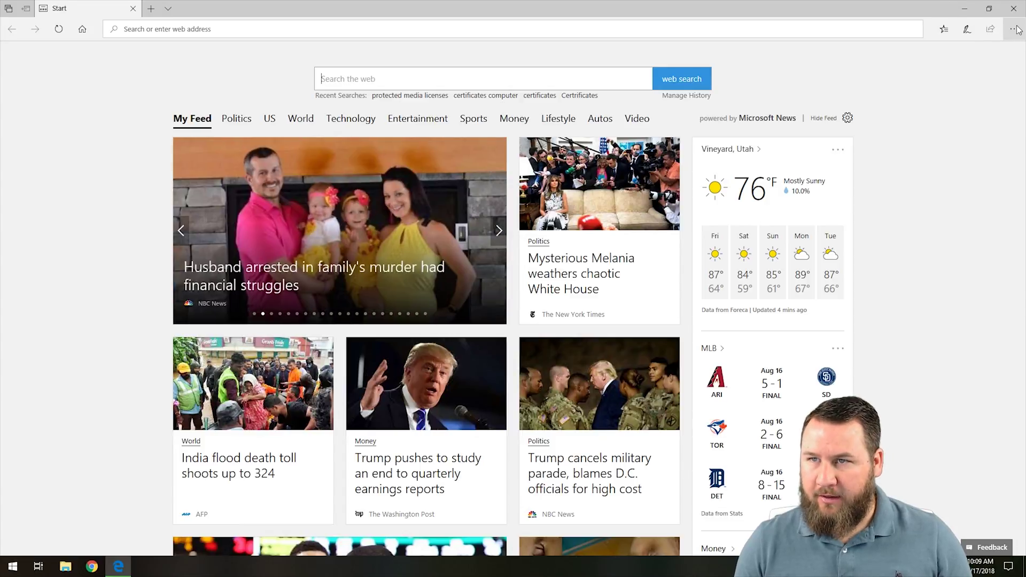
{"action": "left_click", "coordinate": [1012, 30]}
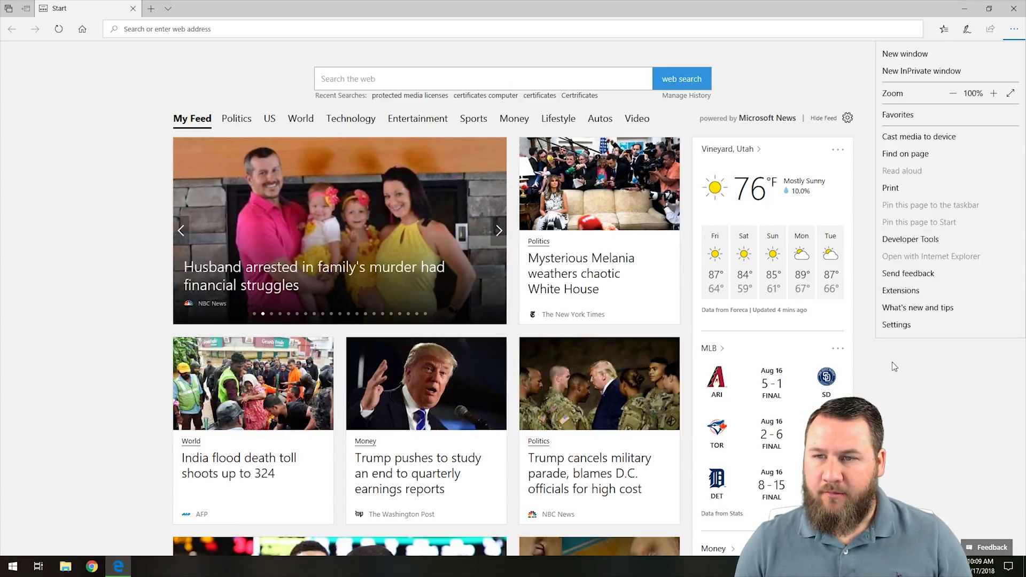
Open Edge's advanced settings and scroll down to the Privacy and services section
{"action": "left_click", "coordinate": [896, 325]}
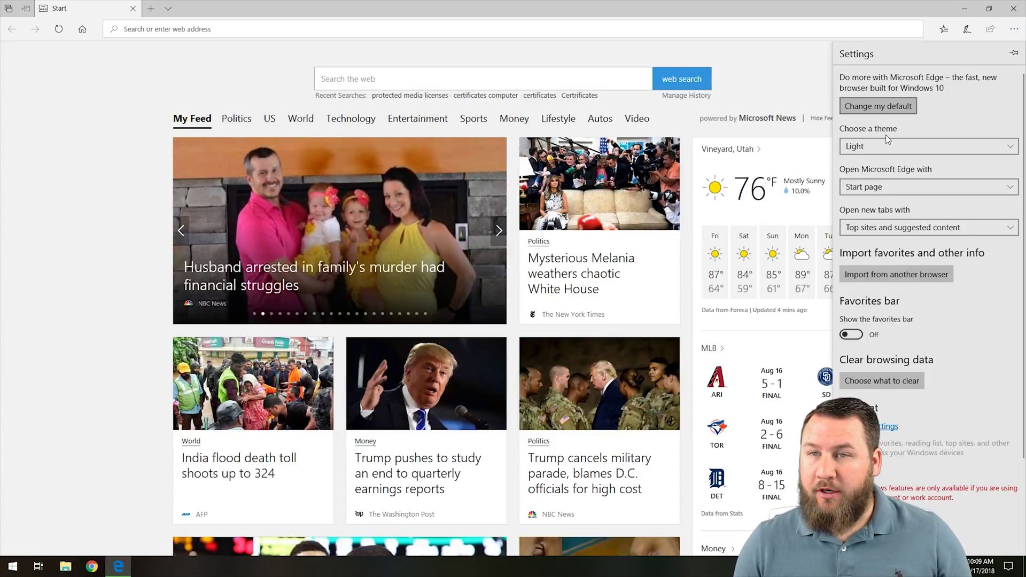
{"action": "scroll", "coordinate": [919, 410], "scroll_direction": "down", "scroll_amount": 3}
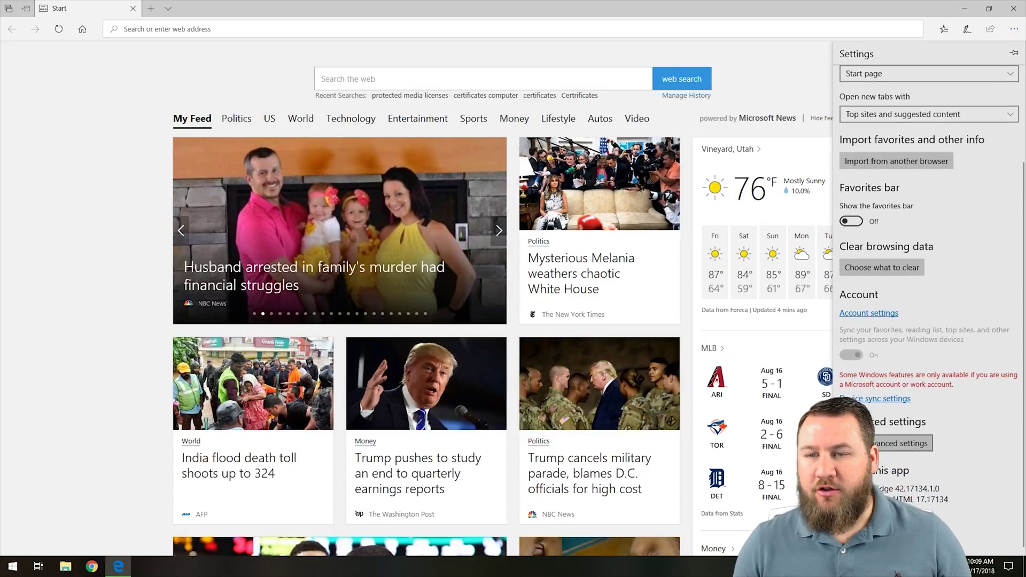
{"action": "left_click", "coordinate": [892, 444]}
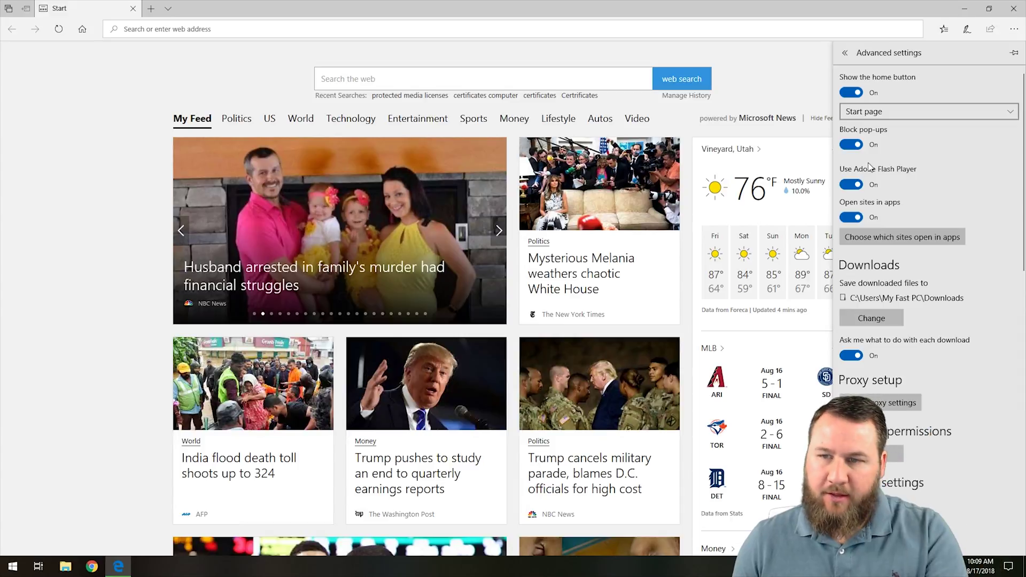
{"action": "scroll", "coordinate": [917, 258], "scroll_direction": "down", "scroll_amount": 4}
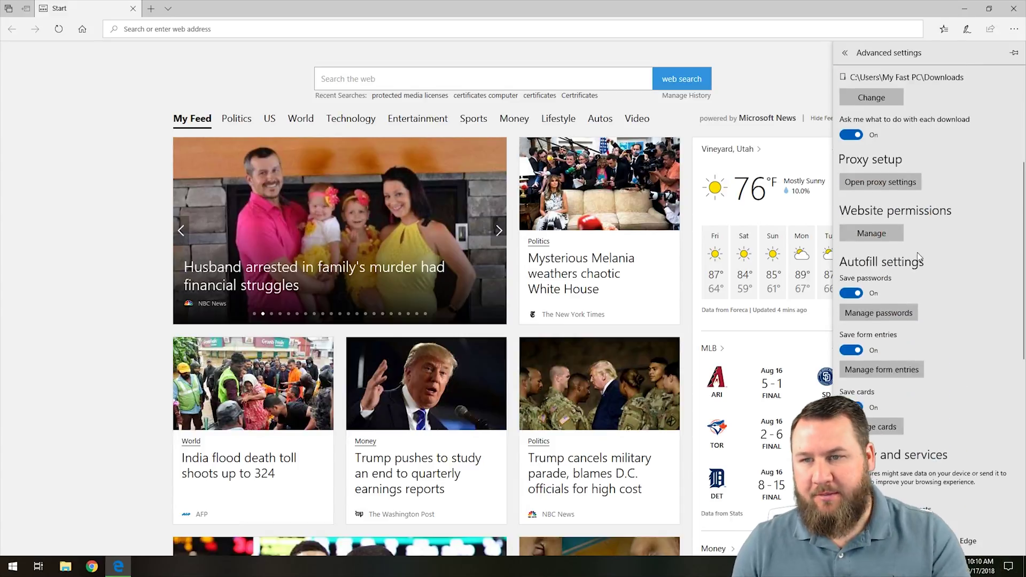
{"action": "scroll", "coordinate": [917, 257], "scroll_direction": "down", "scroll_amount": 3}
{"action": "scroll", "coordinate": [917, 251], "scroll_direction": "down", "scroll_amount": 3}
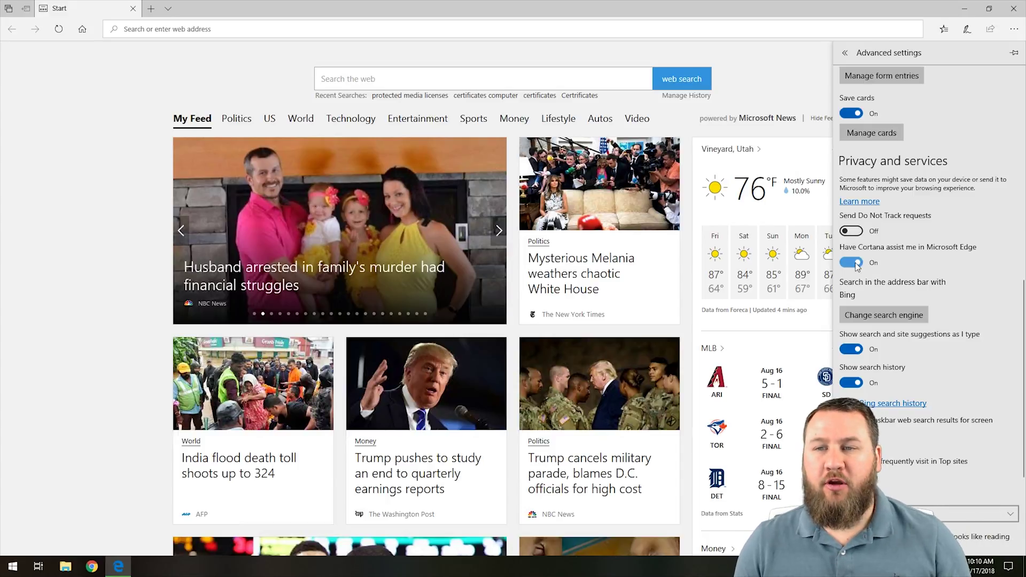
Try turning Cortana off, then list the address bar search engines, where Bing is the only option
{"action": "left_click", "coordinate": [856, 269]}
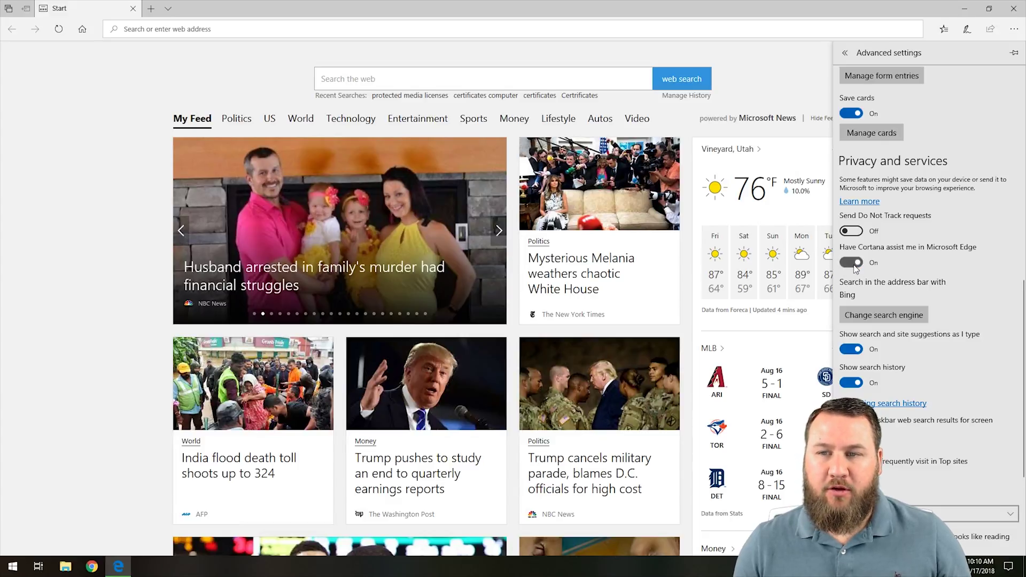
{"action": "left_click", "coordinate": [885, 314]}
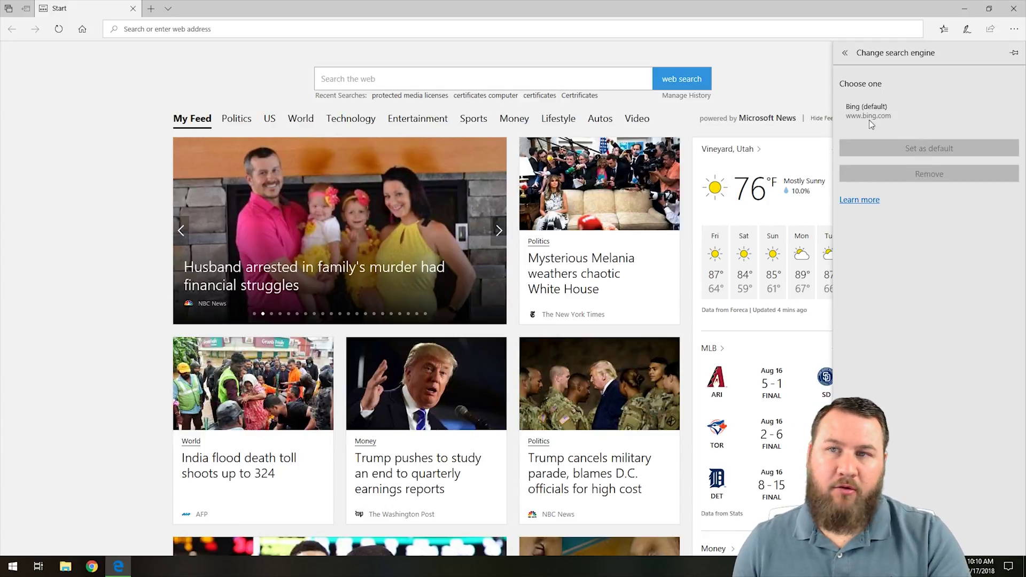
Return to Advanced settings to review the search suggestions, Top sites and Cookies options
{"action": "left_click", "coordinate": [844, 53]}
{"action": "scroll", "coordinate": [968, 361], "scroll_direction": "down", "scroll_amount": 10}
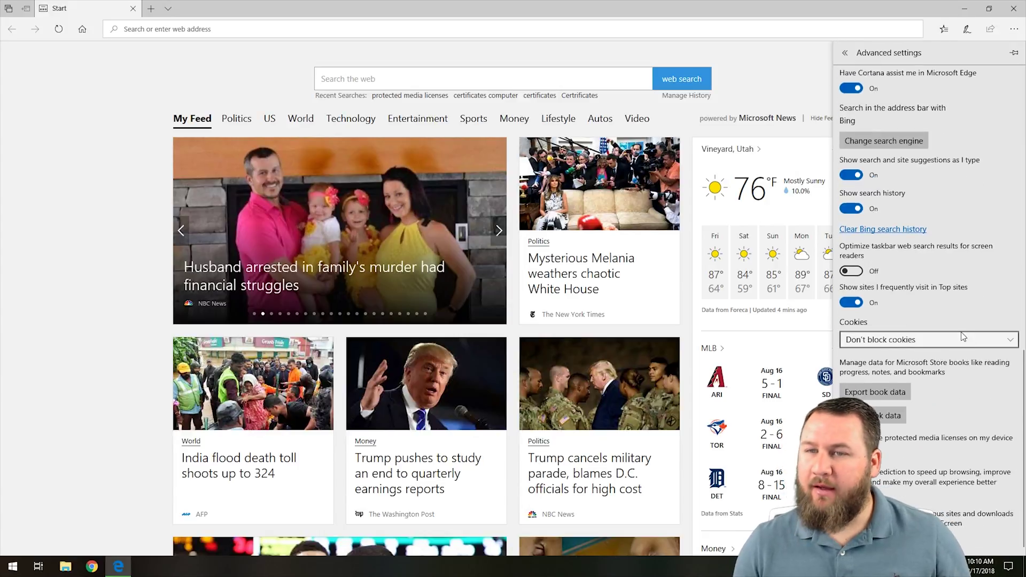
{"action": "scroll", "coordinate": [961, 329], "scroll_direction": "up", "scroll_amount": 3}
{"action": "scroll", "coordinate": [958, 329], "scroll_direction": "down", "scroll_amount": 2}
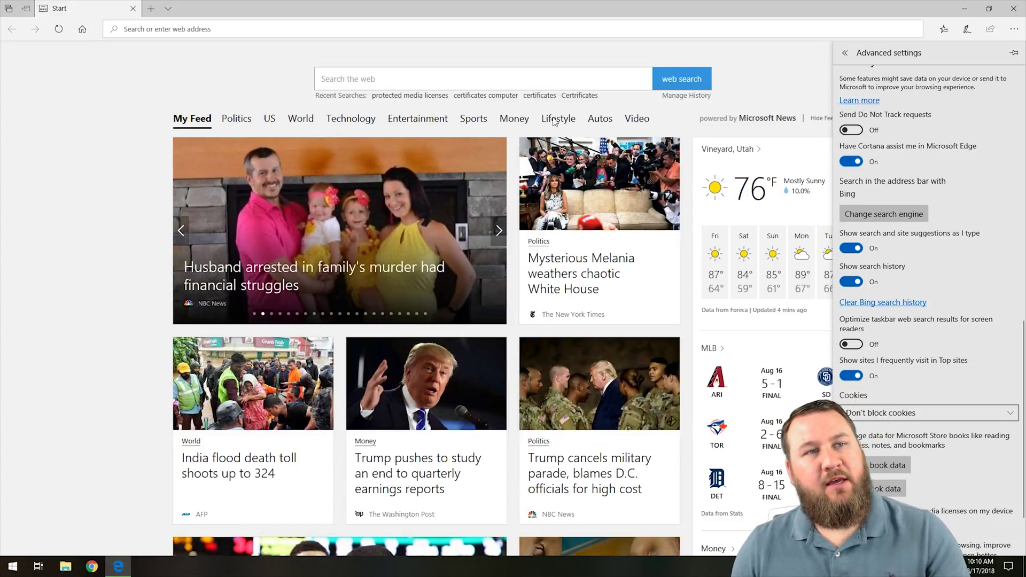
Close the settings pane, then reopen Edge's advanced settings at the search options
{"action": "left_click", "coordinate": [71, 12]}
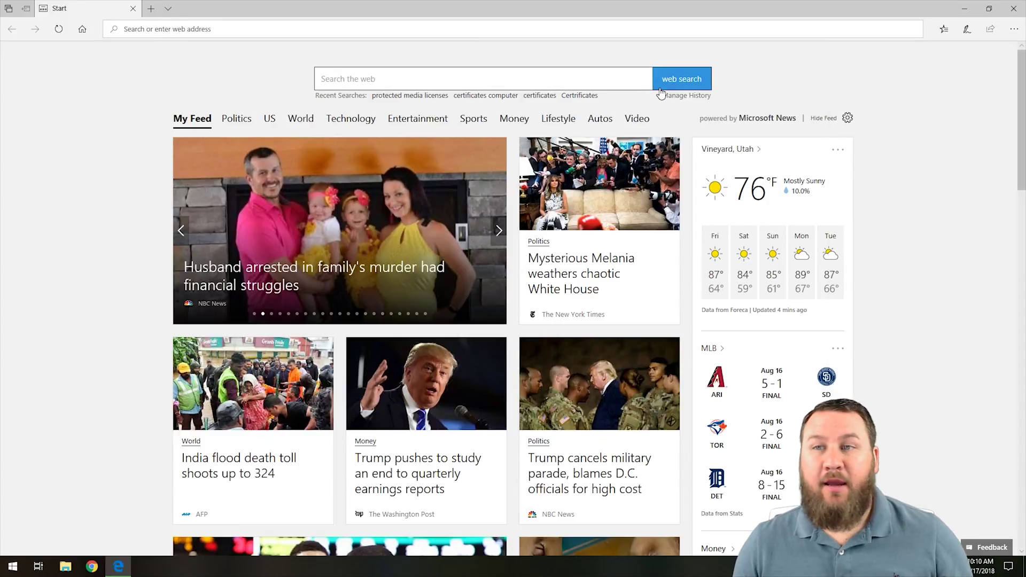
{"action": "left_click", "coordinate": [1014, 29]}
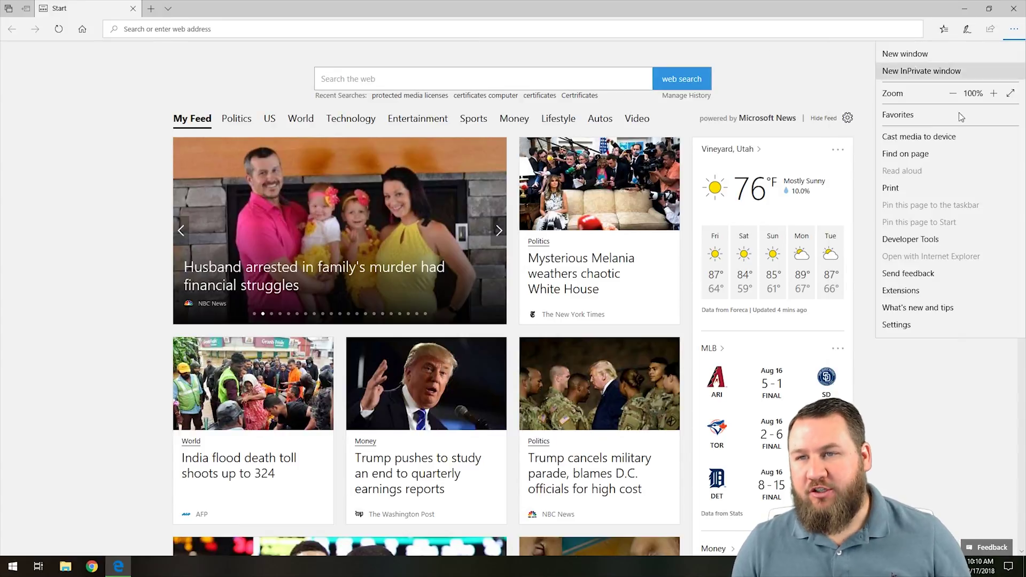
{"action": "left_click", "coordinate": [909, 327]}
{"action": "scroll", "coordinate": [921, 268], "scroll_direction": "down", "scroll_amount": 3}
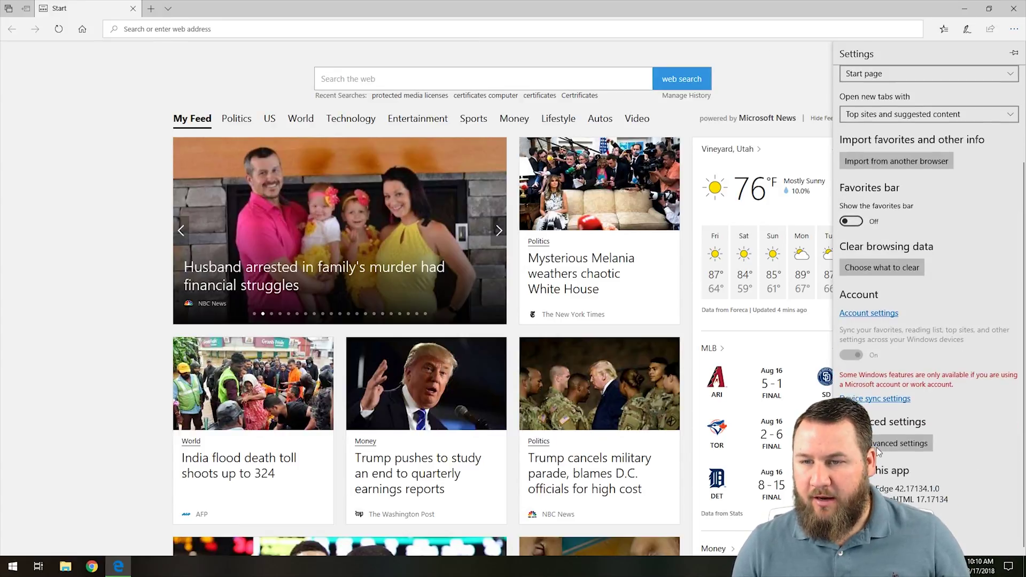
{"action": "left_click", "coordinate": [881, 445]}
{"action": "scroll", "coordinate": [957, 336], "scroll_direction": "down", "scroll_amount": 4}
{"action": "scroll", "coordinate": [957, 337], "scroll_direction": "up", "scroll_amount": 3}
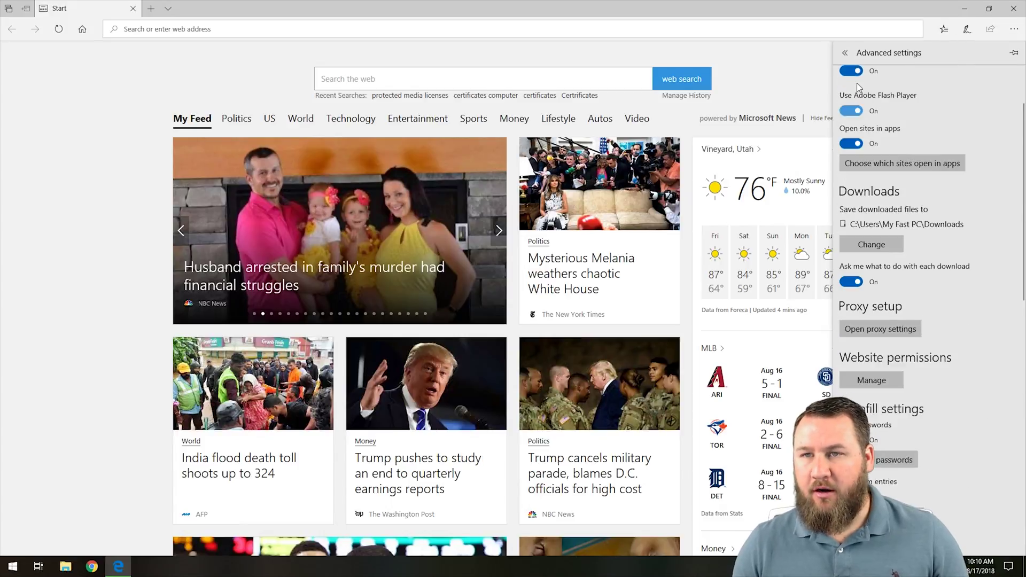
{"action": "scroll", "coordinate": [889, 392], "scroll_direction": "down", "scroll_amount": 15}
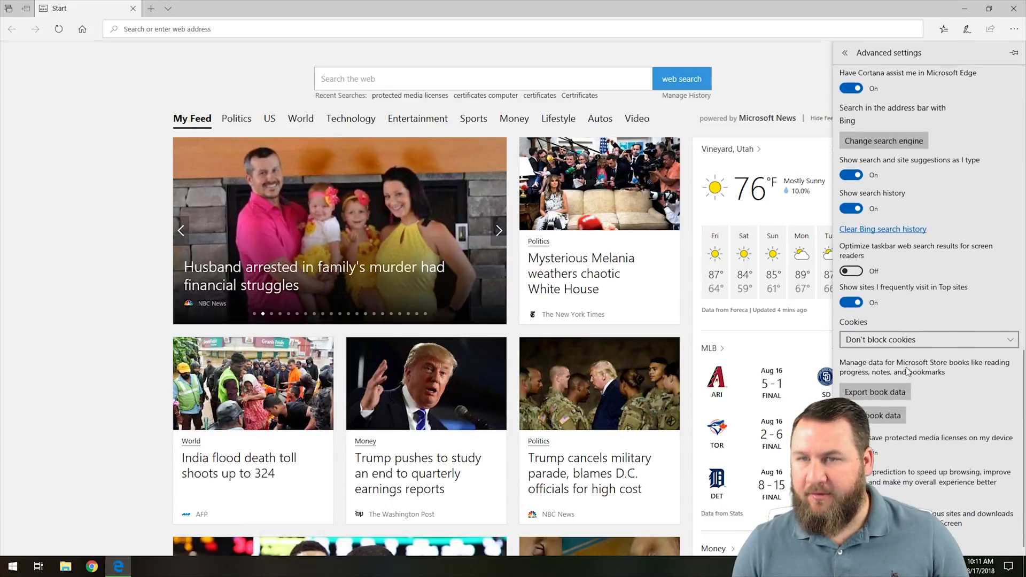
Turn off search and site suggestions, turn on screen-reader taskbar search optimization, and close settings
{"action": "left_click", "coordinate": [853, 175]}
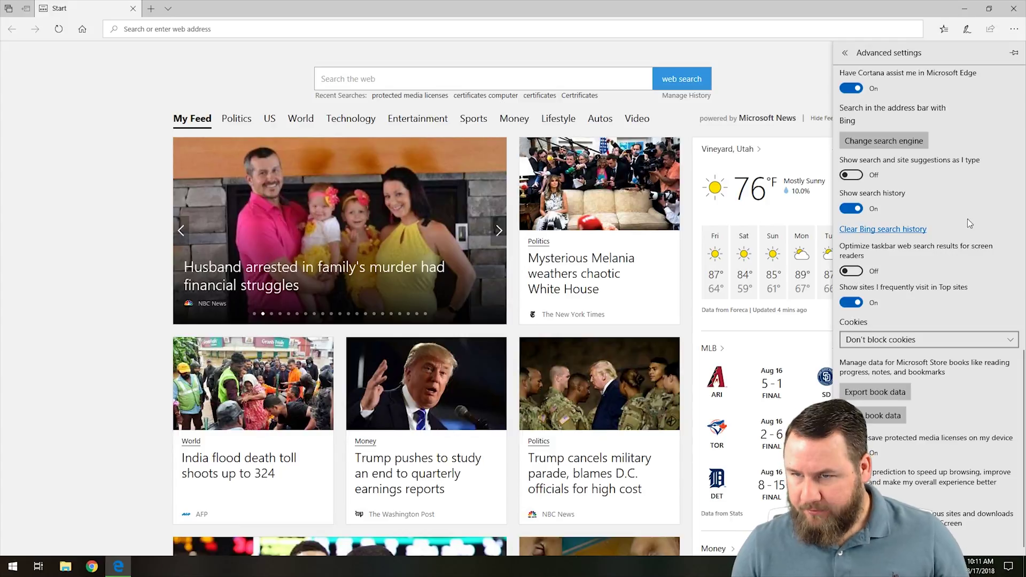
{"action": "left_click", "coordinate": [855, 271]}
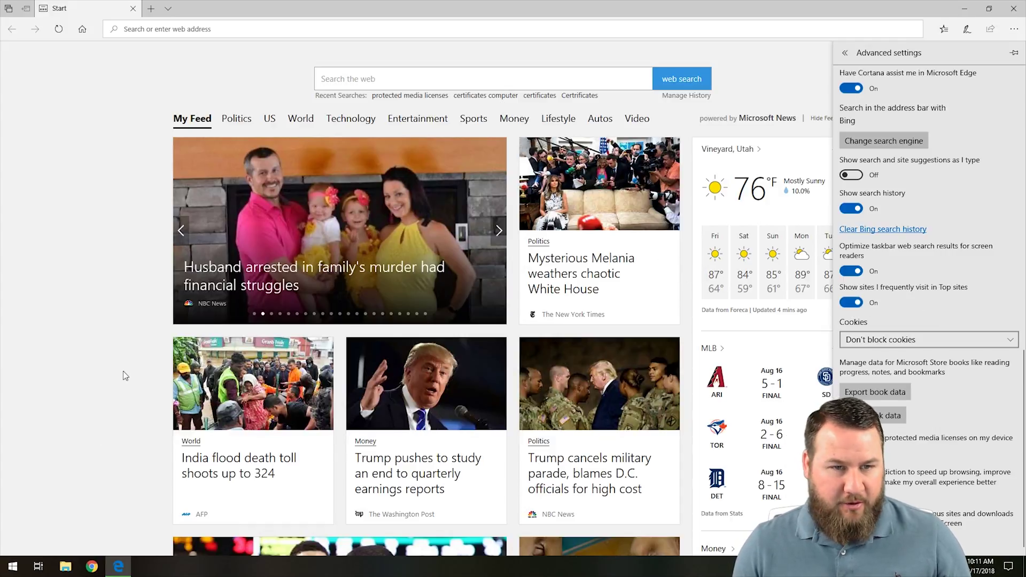
{"action": "left_click", "coordinate": [111, 300]}
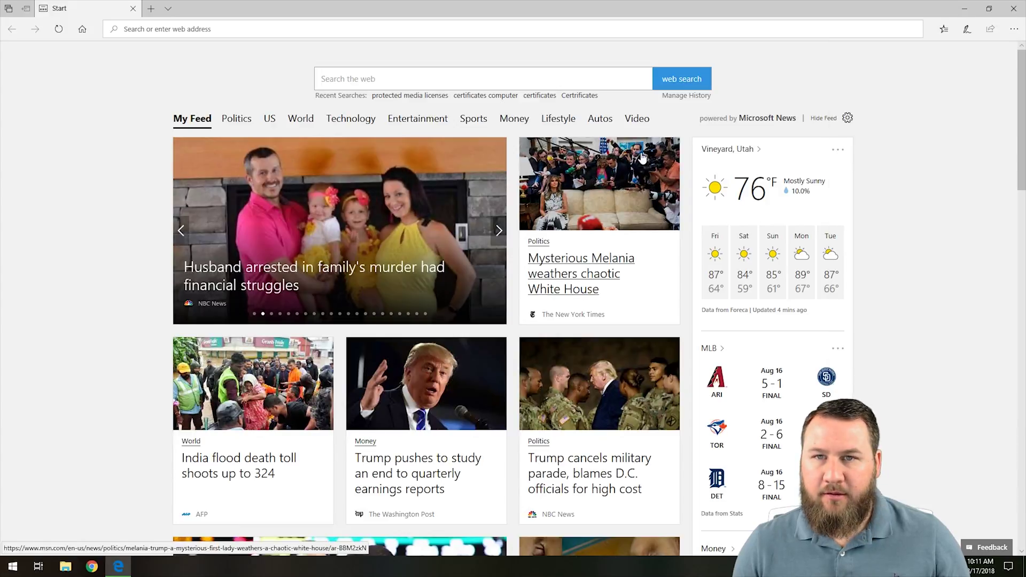
Open a new tab showing the Top sites row with Facebook, Netflix and LinkedIn
{"action": "scroll", "coordinate": [230, 246], "scroll_direction": "down", "scroll_amount": 10}
{"action": "scroll", "coordinate": [198, 184], "scroll_direction": "up", "scroll_amount": 4}
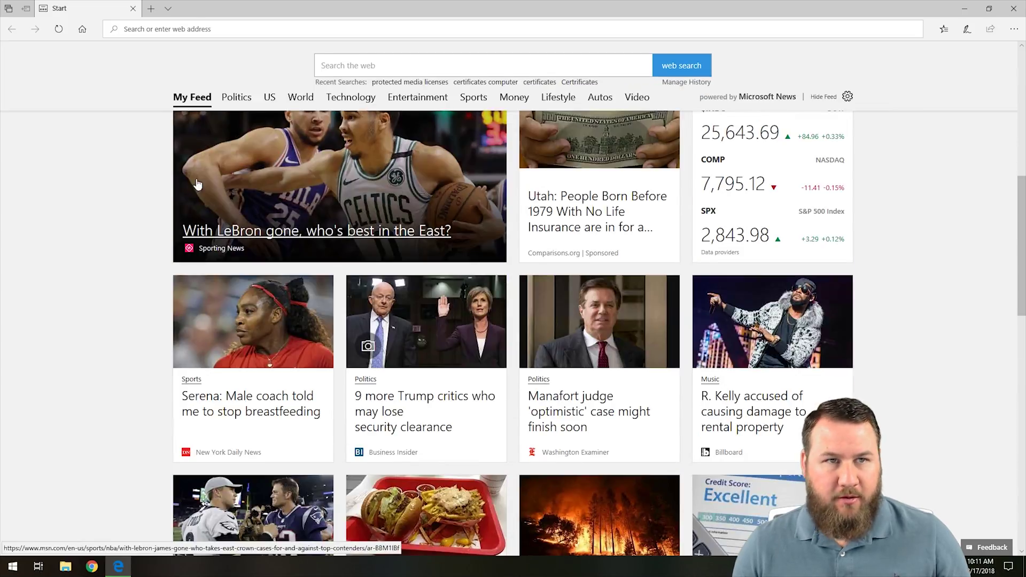
{"action": "scroll", "coordinate": [198, 185], "scroll_direction": "up", "scroll_amount": 5}
{"action": "key", "text": "ctrl+t"}
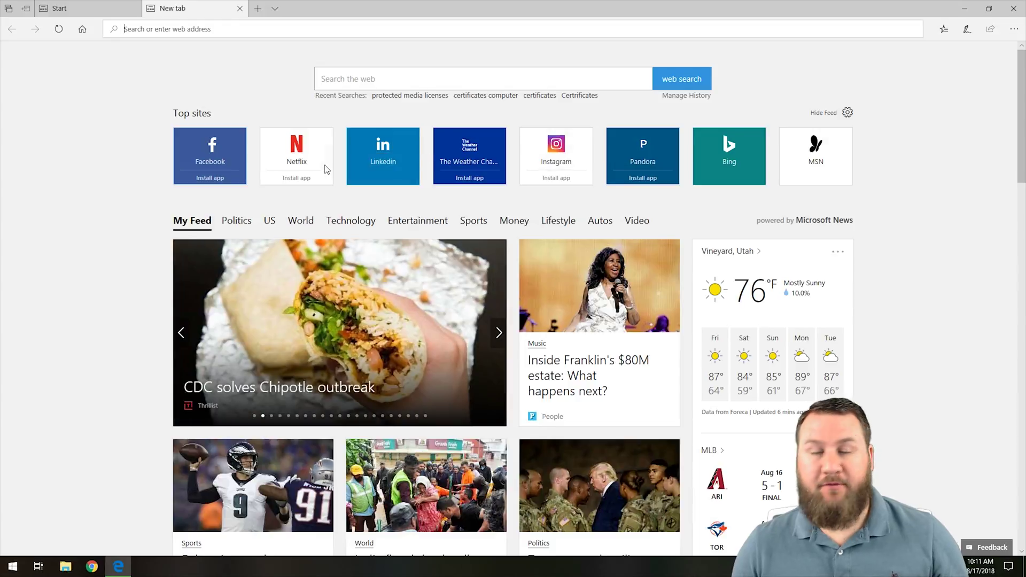
Turn off 'Show sites I frequently visit in Top sites' in advanced settings, then close the pane
{"action": "left_click", "coordinate": [1015, 29]}
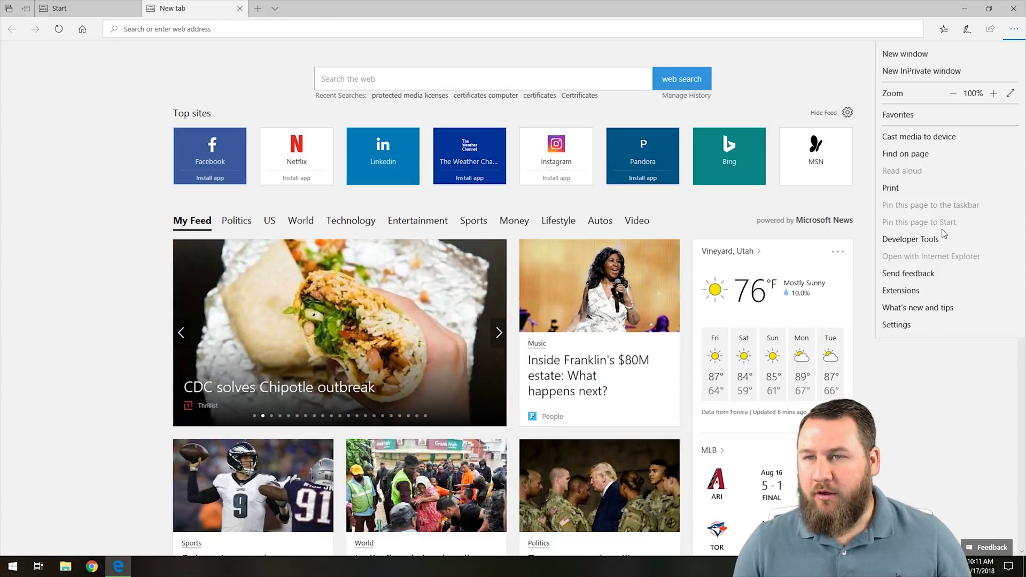
{"action": "left_click", "coordinate": [897, 325]}
{"action": "scroll", "coordinate": [935, 321], "scroll_direction": "down", "scroll_amount": 3}
{"action": "left_click", "coordinate": [909, 421]}
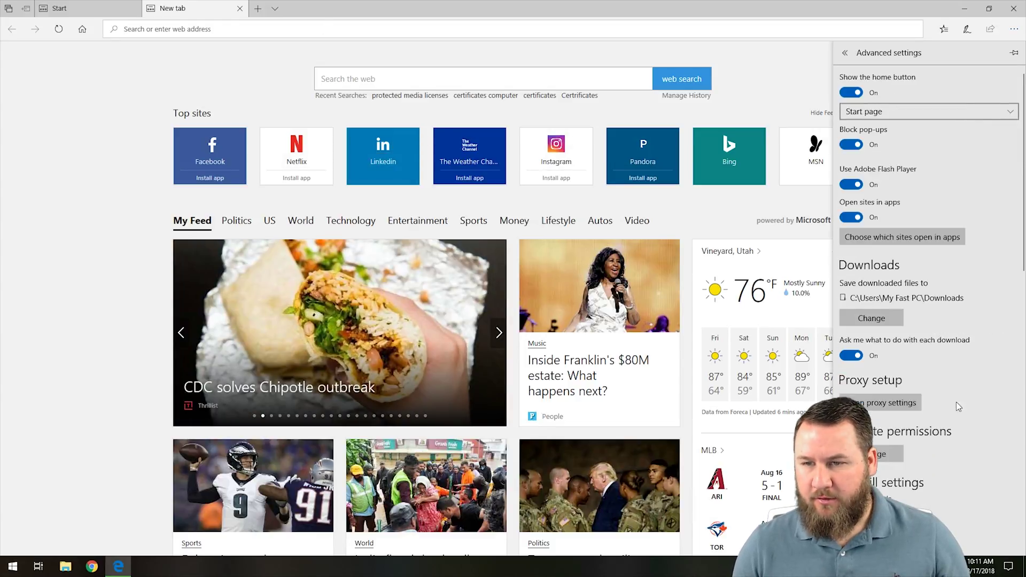
{"action": "scroll", "coordinate": [918, 344], "scroll_direction": "down", "scroll_amount": 10}
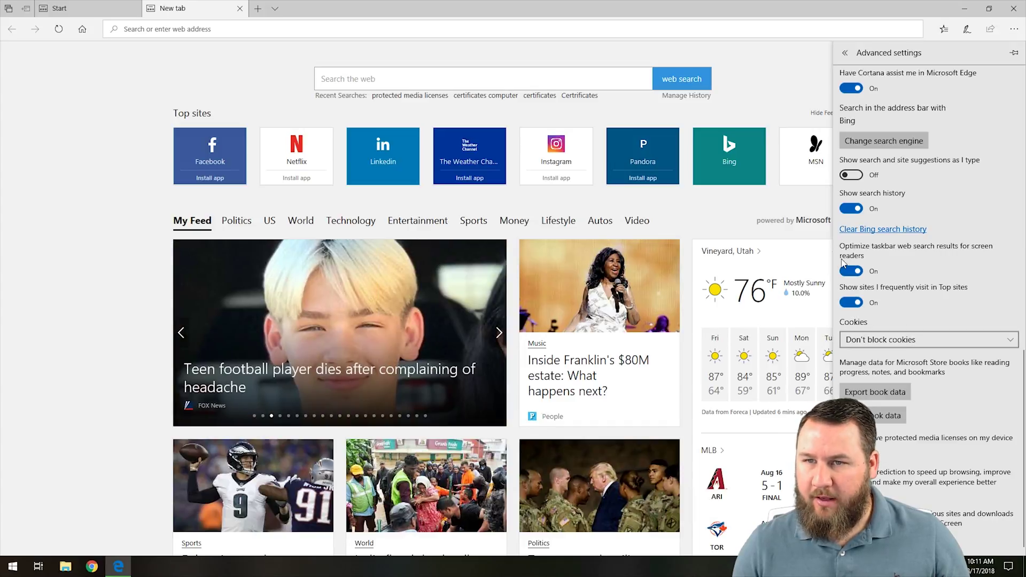
{"action": "left_click", "coordinate": [855, 303]}
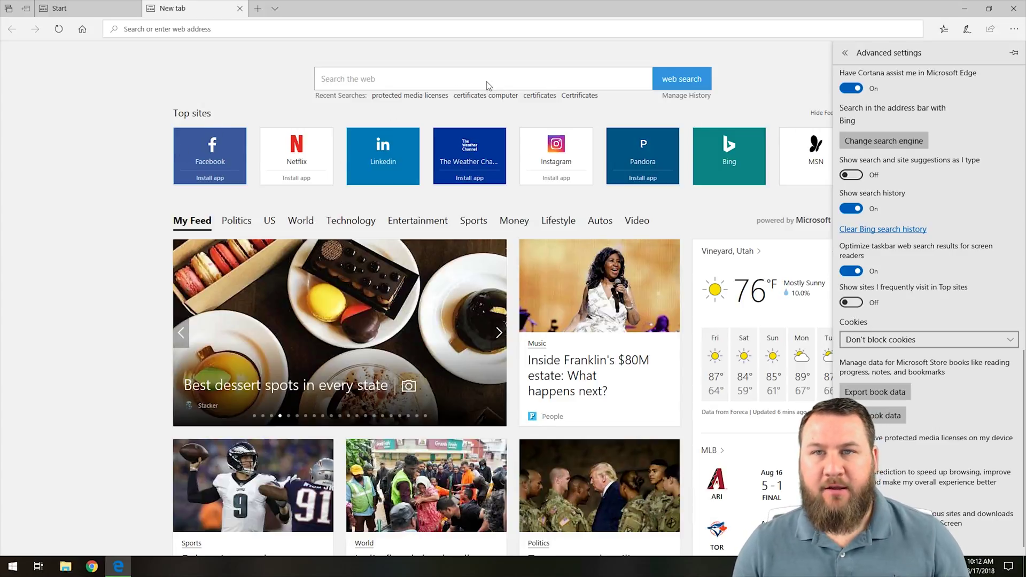
{"action": "left_click", "coordinate": [430, 78]}
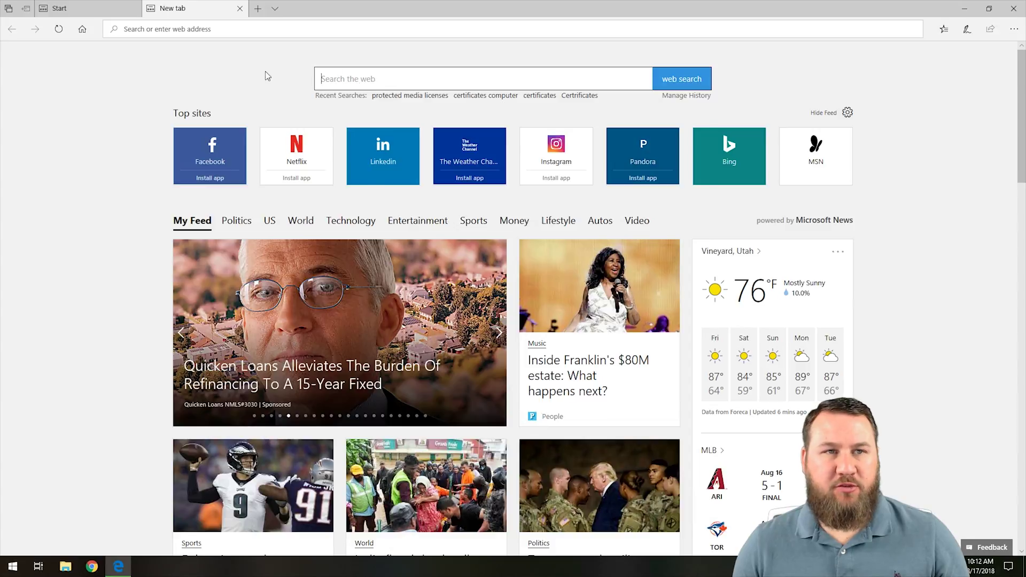
Focus the new tab's 'Search the web' box to show recent searches and trending topics
{"action": "left_click", "coordinate": [420, 75]}
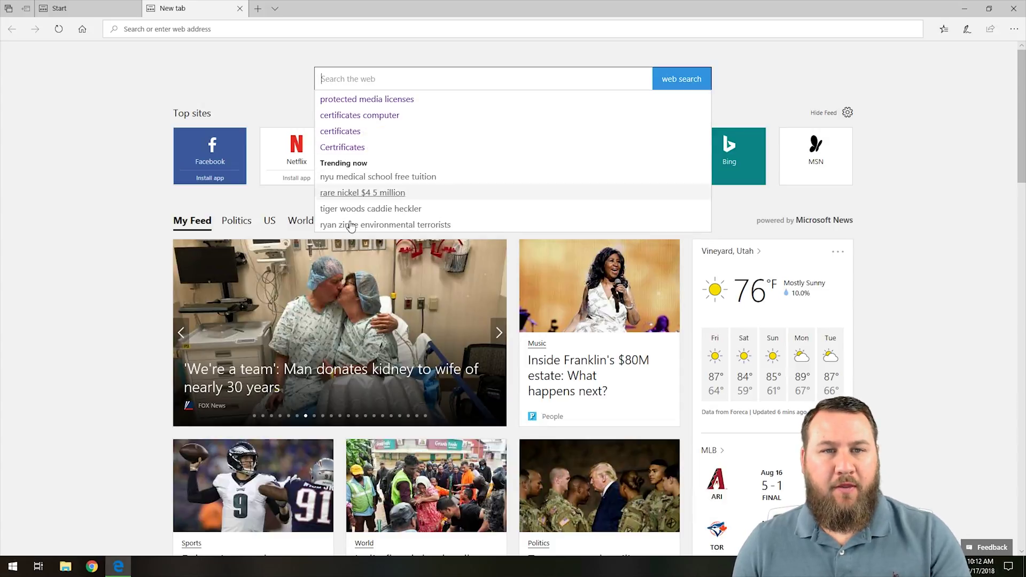
Reopen advanced settings and expand the Cookies dropdown, leaving it at Don't block cookies
{"action": "left_click", "coordinate": [1015, 29]}
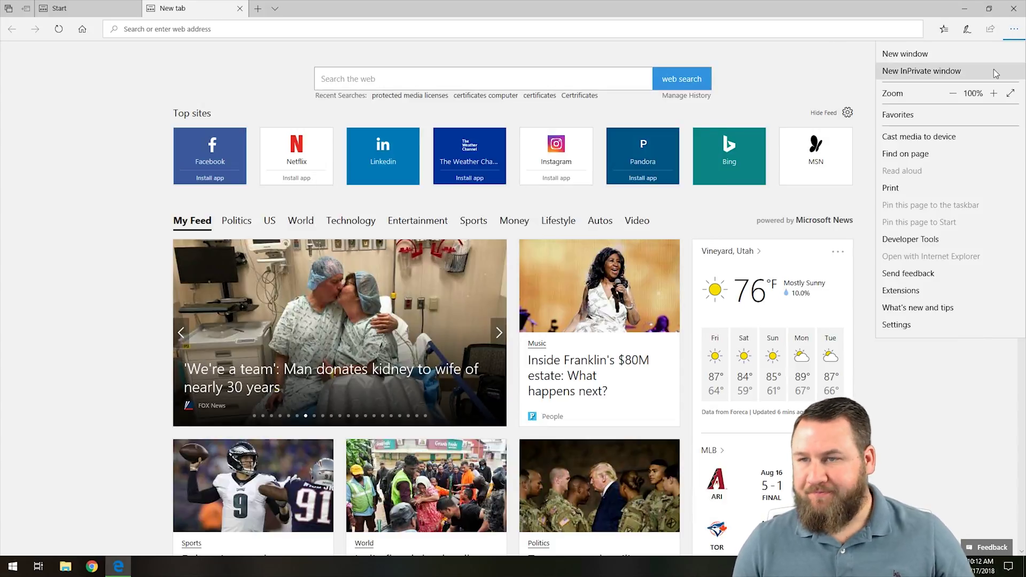
{"action": "left_click", "coordinate": [896, 324]}
{"action": "scroll", "coordinate": [909, 321], "scroll_direction": "down", "scroll_amount": 3}
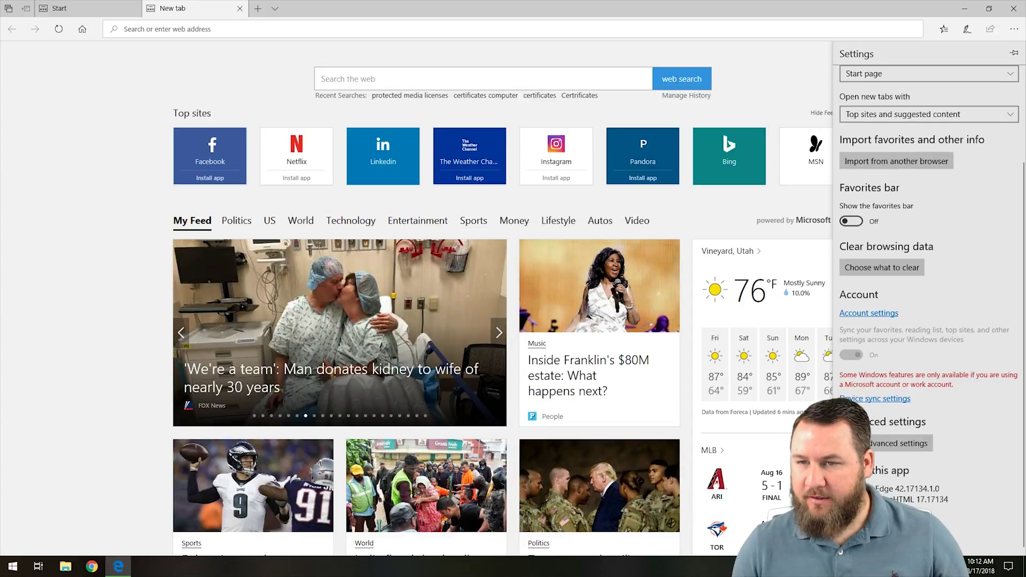
{"action": "left_click", "coordinate": [927, 443]}
{"action": "scroll", "coordinate": [925, 395], "scroll_direction": "down", "scroll_amount": 10}
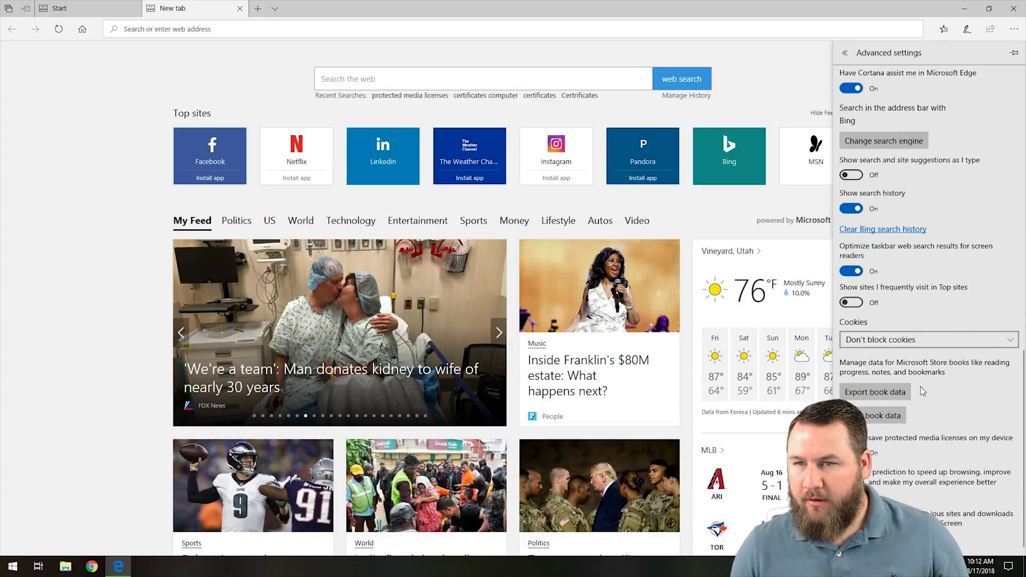
{"action": "left_click", "coordinate": [873, 341]}
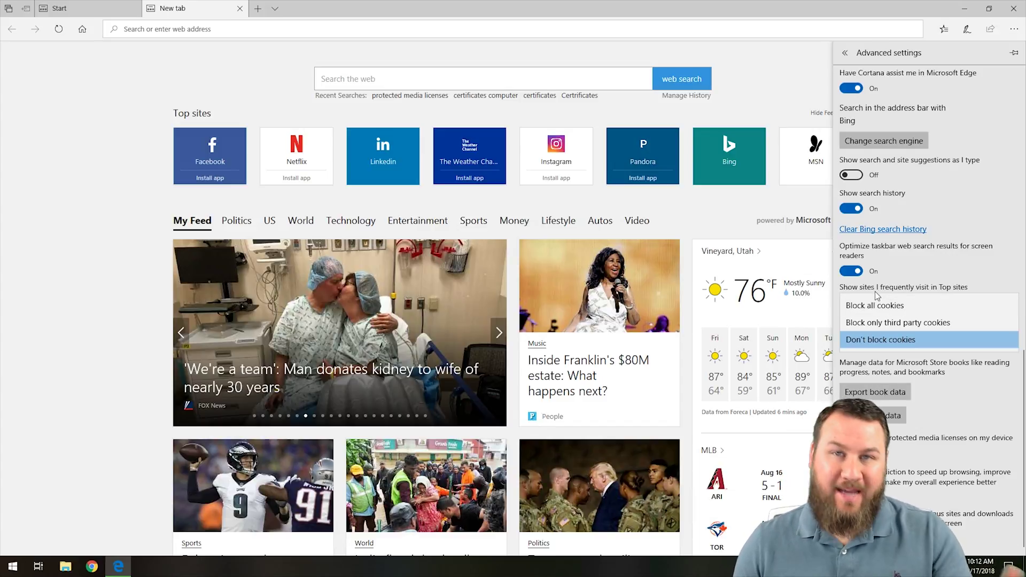
{"action": "left_click", "coordinate": [1006, 253]}
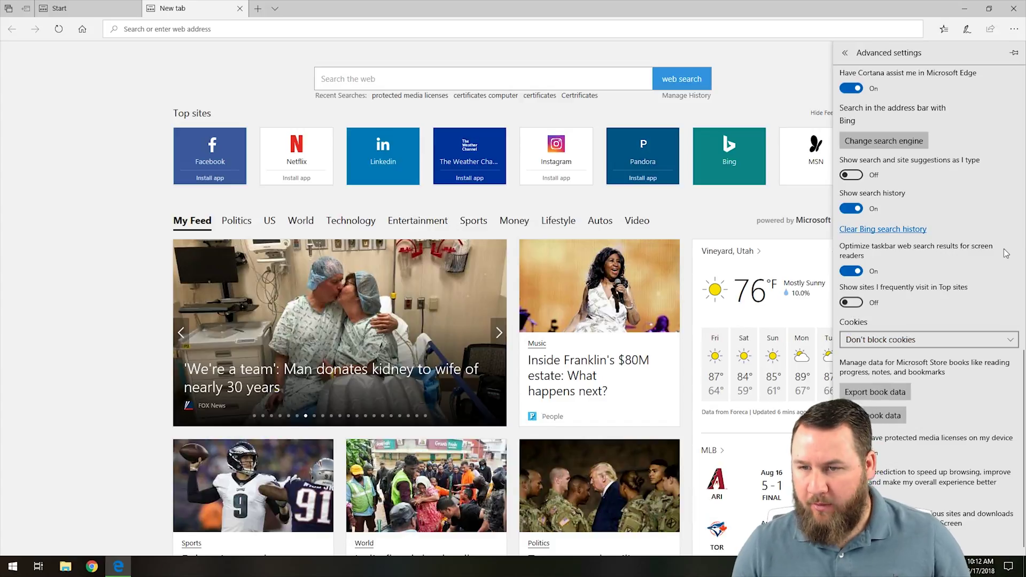